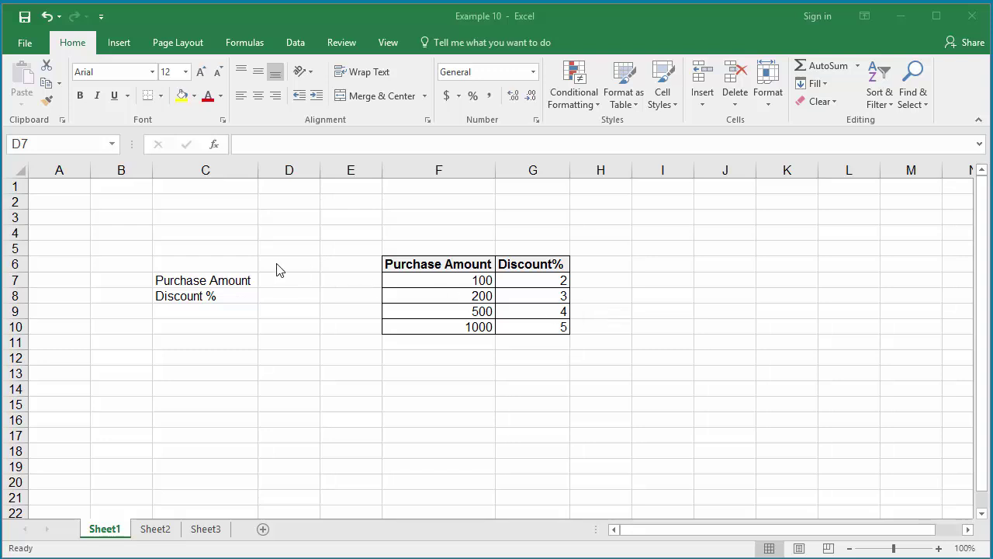
Enter the formula =LOOKUP(D7,F7:F10,G7:G10) in cell D8 beside the Discount % label
left_click(276, 285)
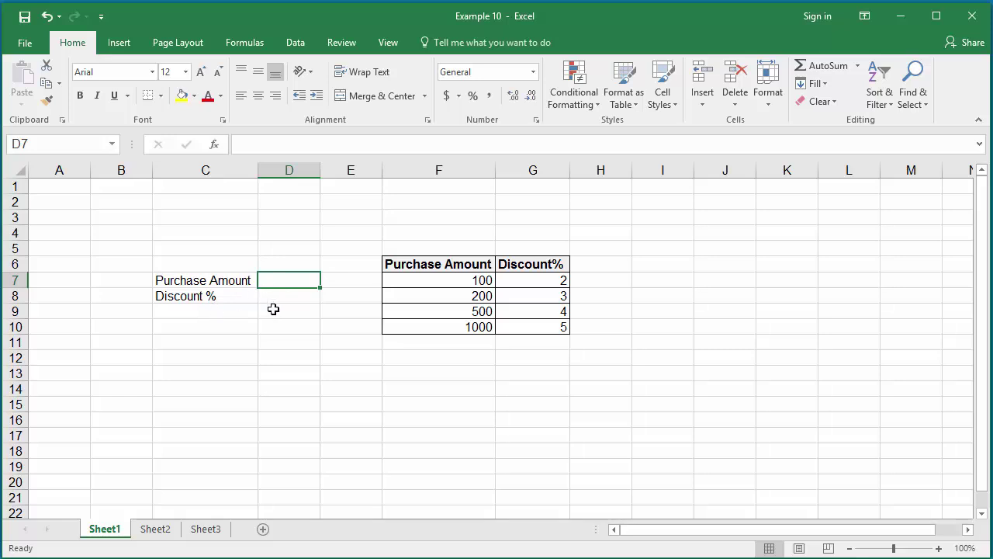
left_click(283, 297)
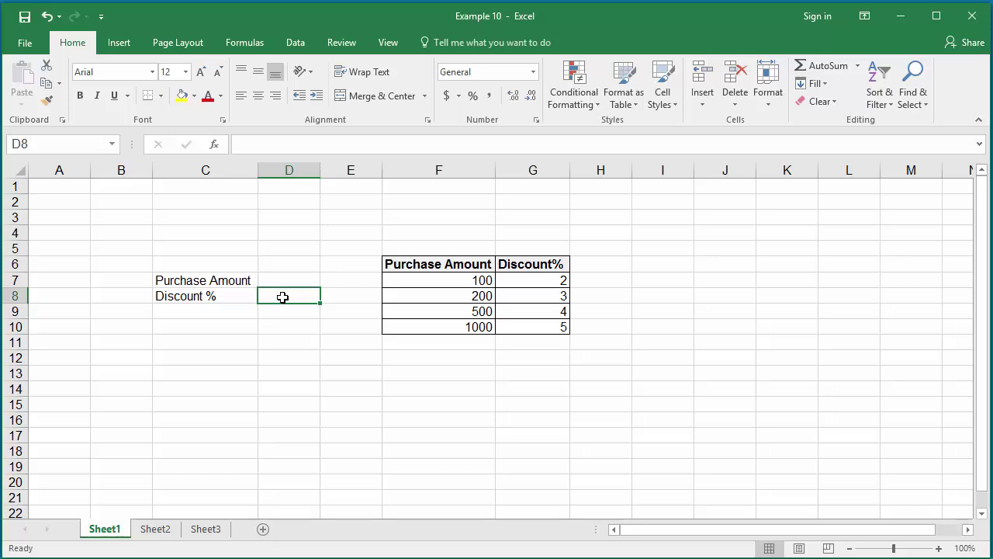
left_click(251, 145)
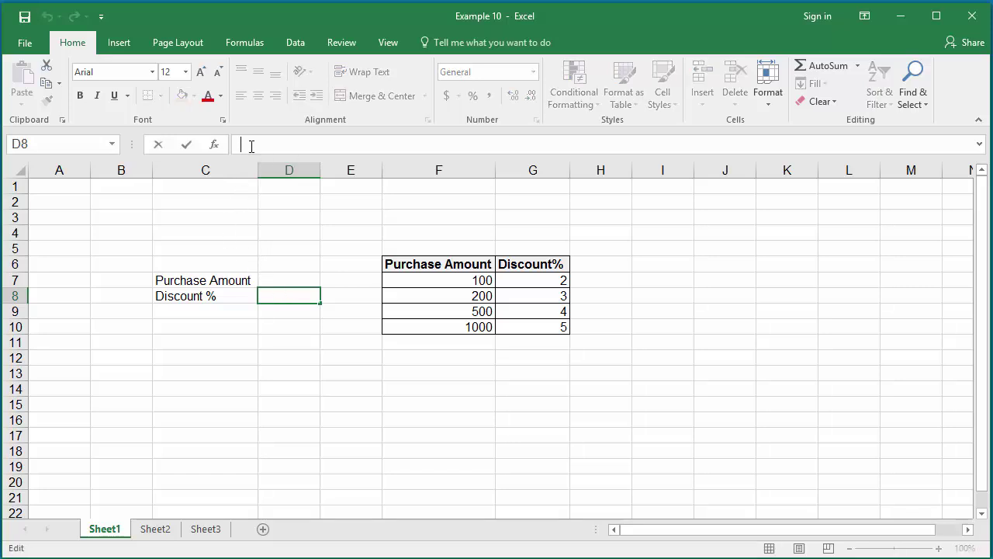
type("=")
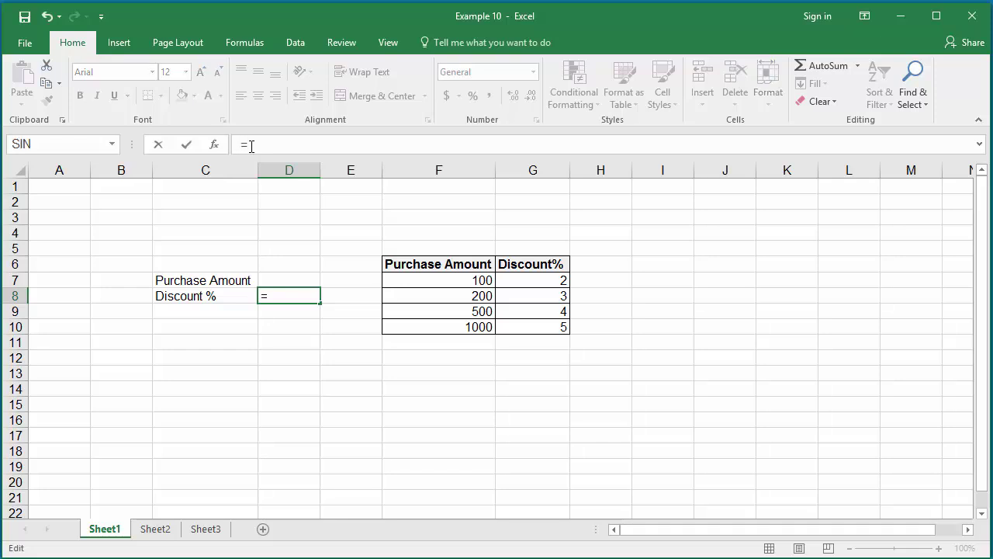
type("LOOK")
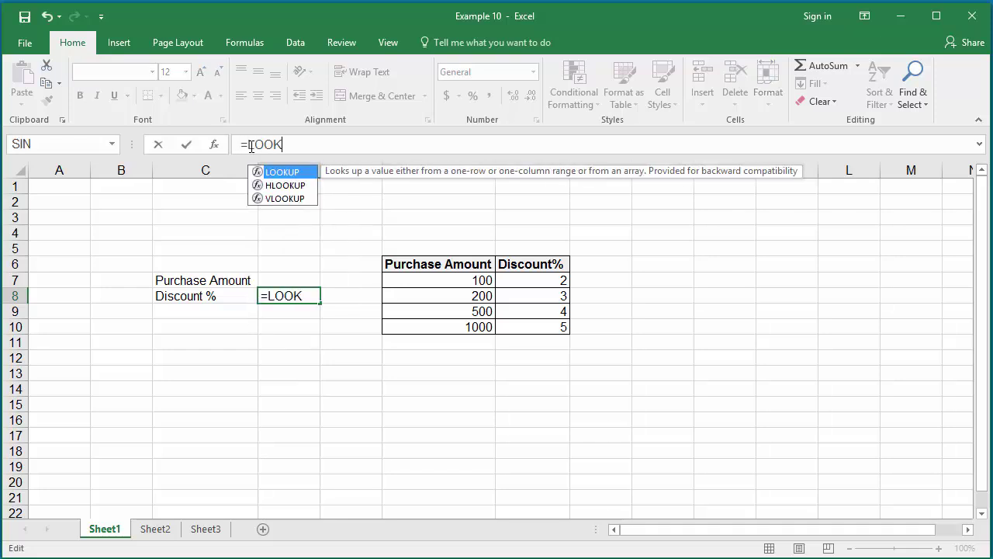
type("UP(")
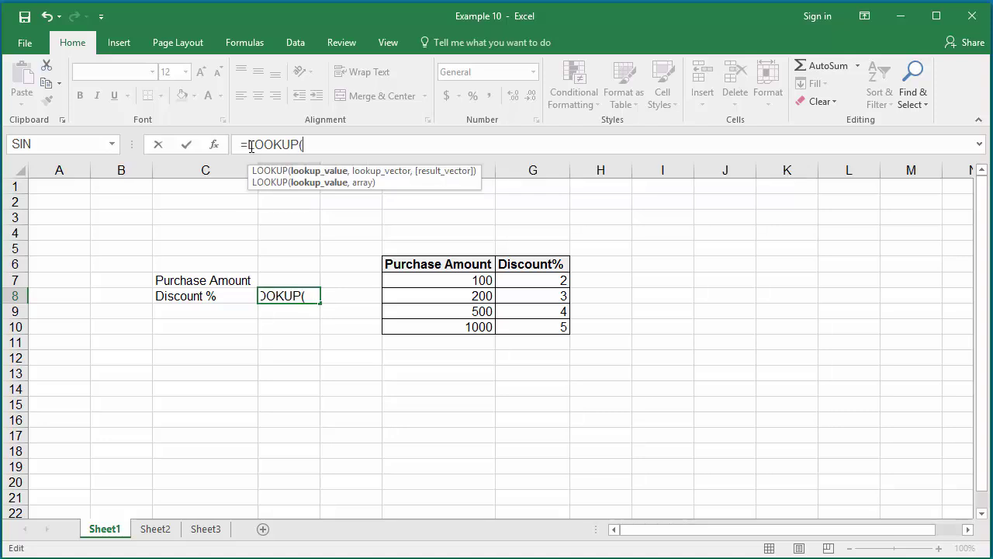
type("D")
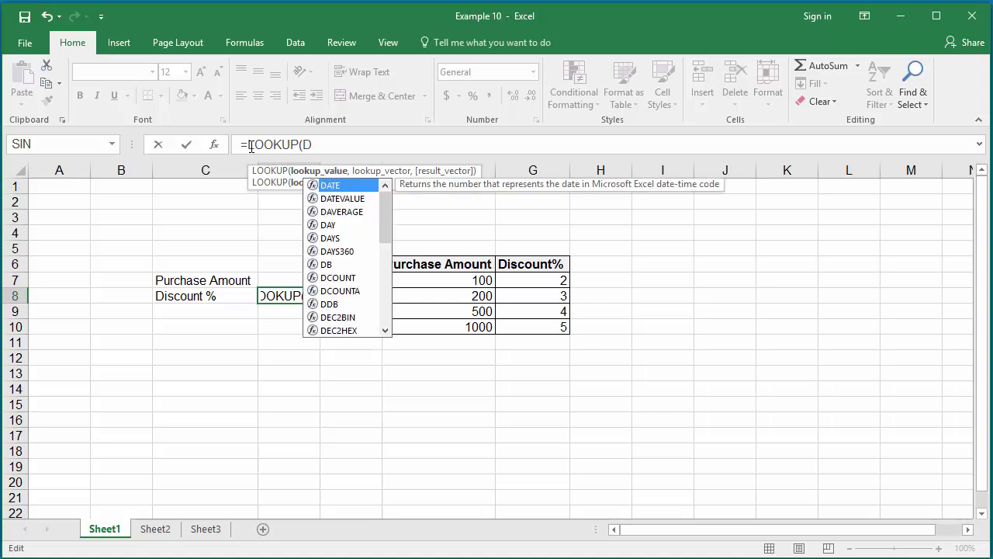
type("7")
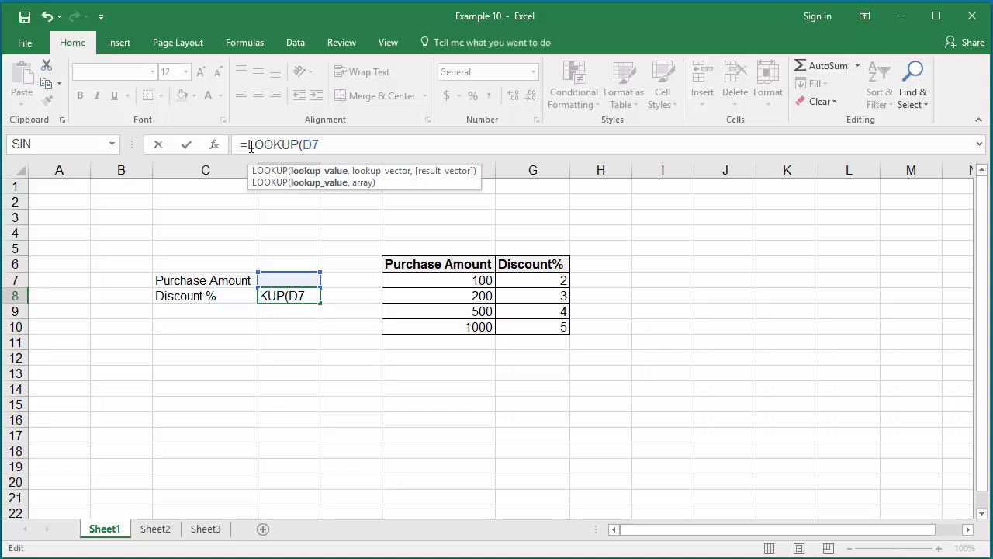
type(",")
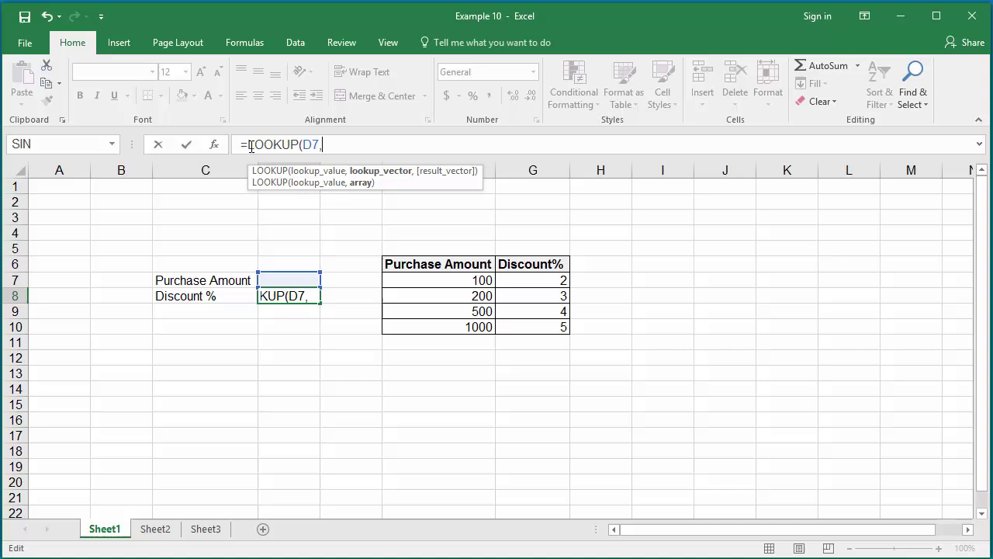
type("F7")
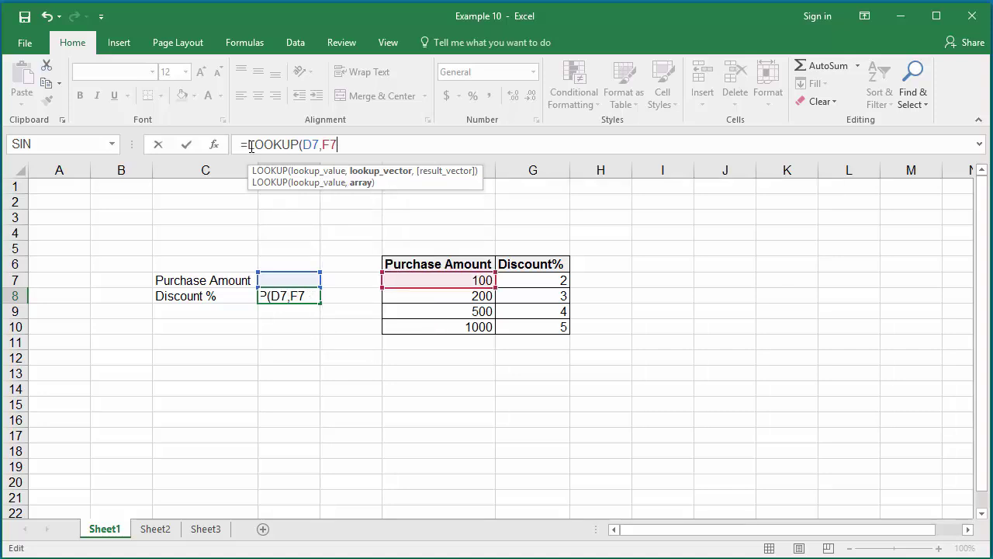
type(":F10")
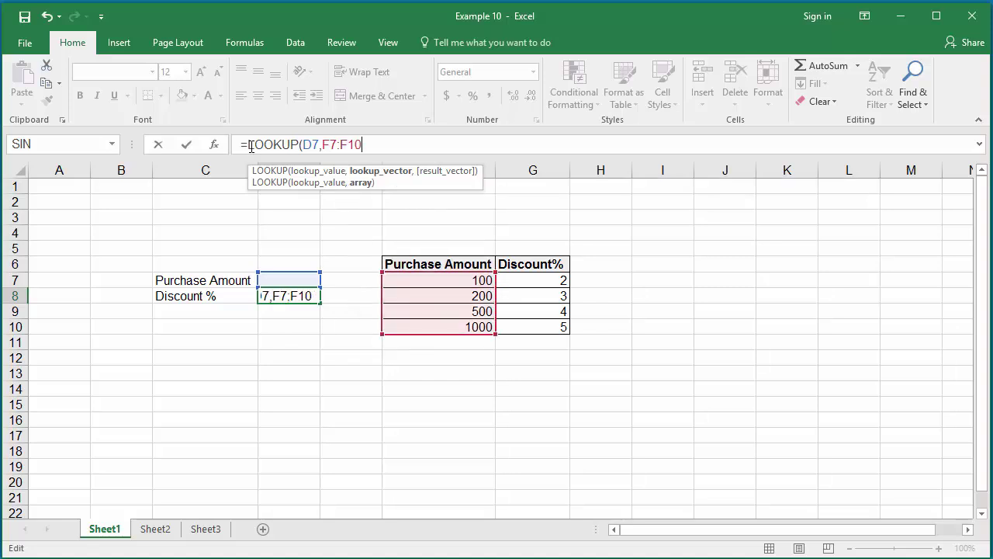
type(",")
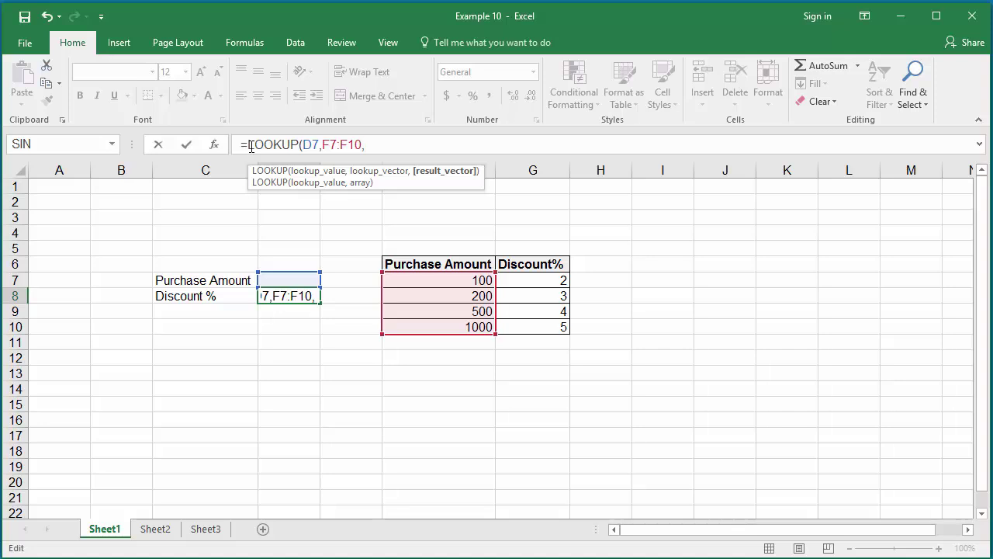
type("G7")
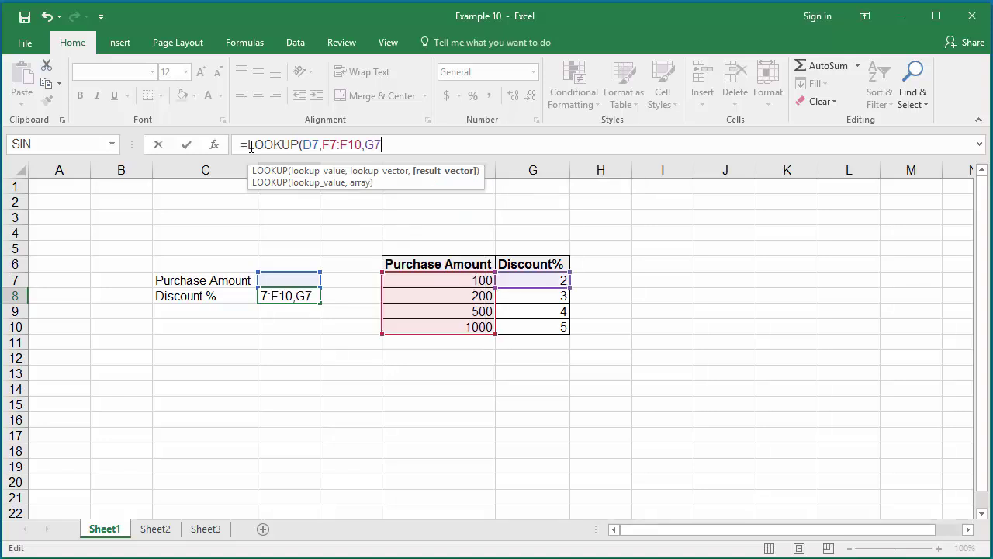
type(":G10")
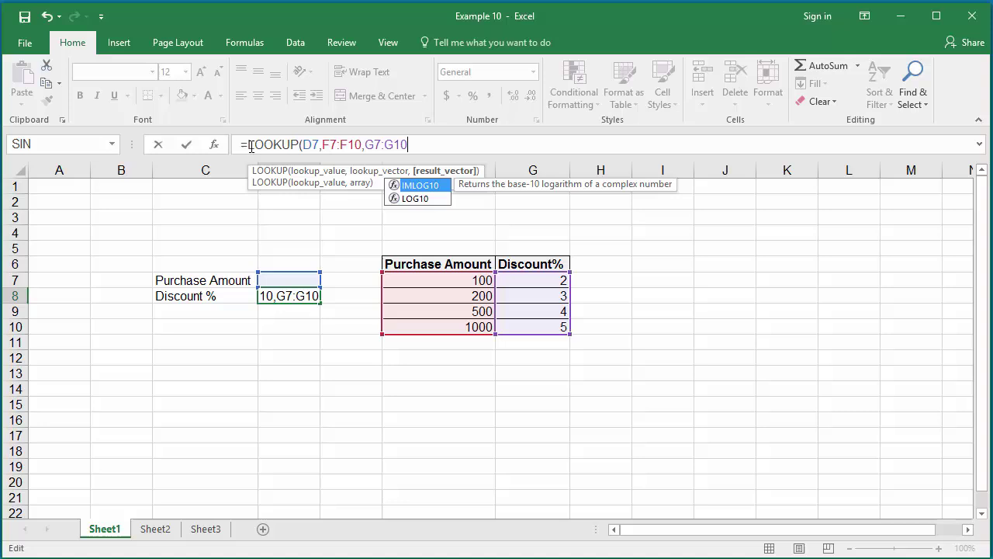
type(")")
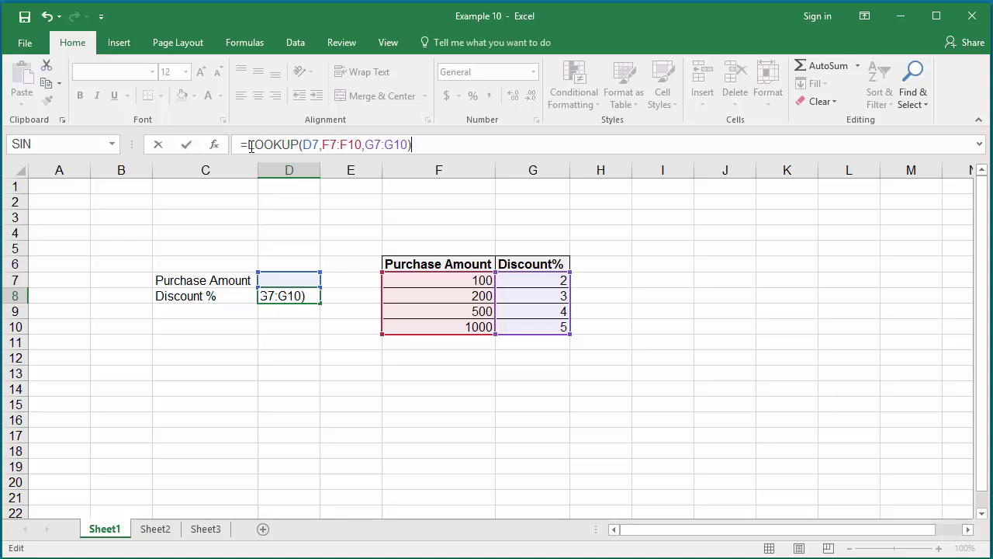
key("Return")
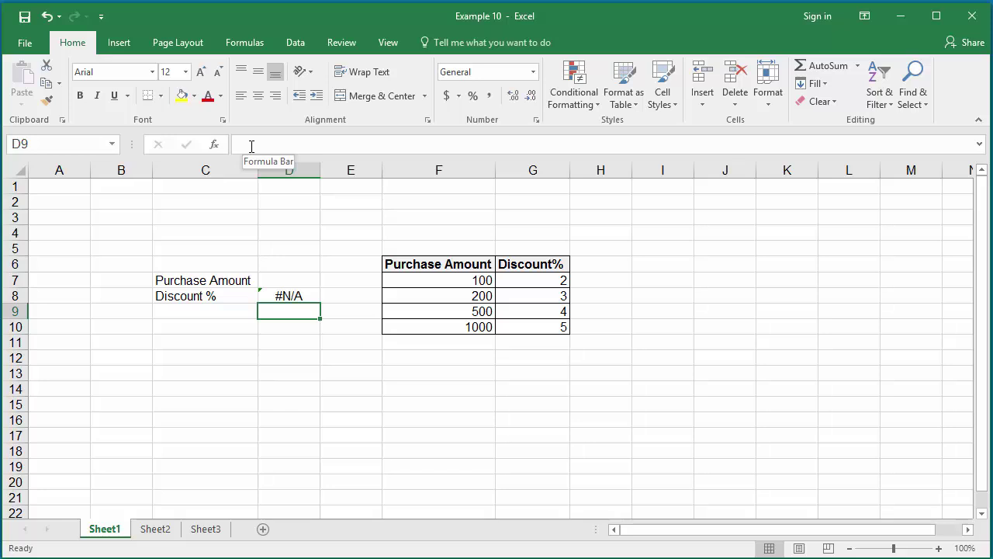
Enter 110 as the purchase amount in D7 and check the discount against cell G7 of the table
key("Up")
key("Up")
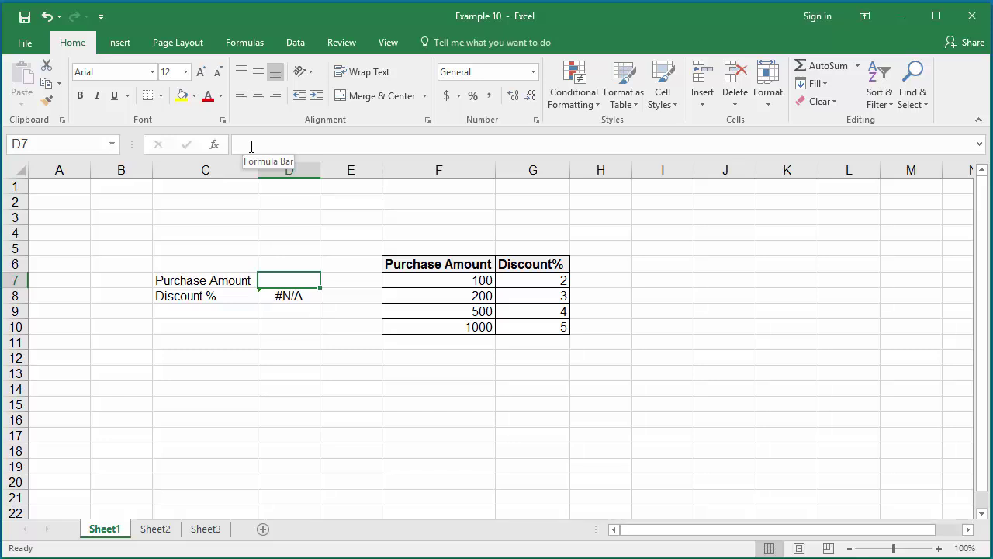
type("110")
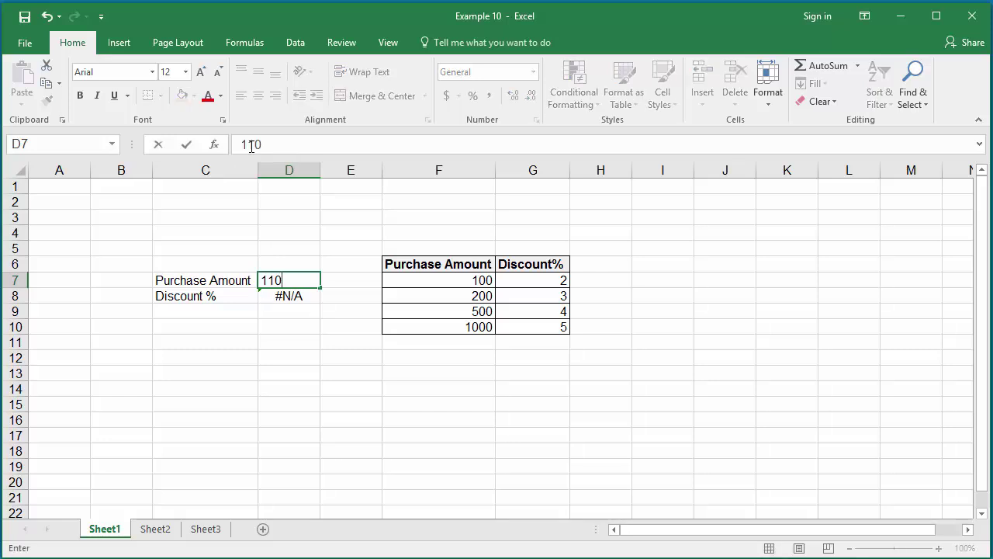
key("Return")
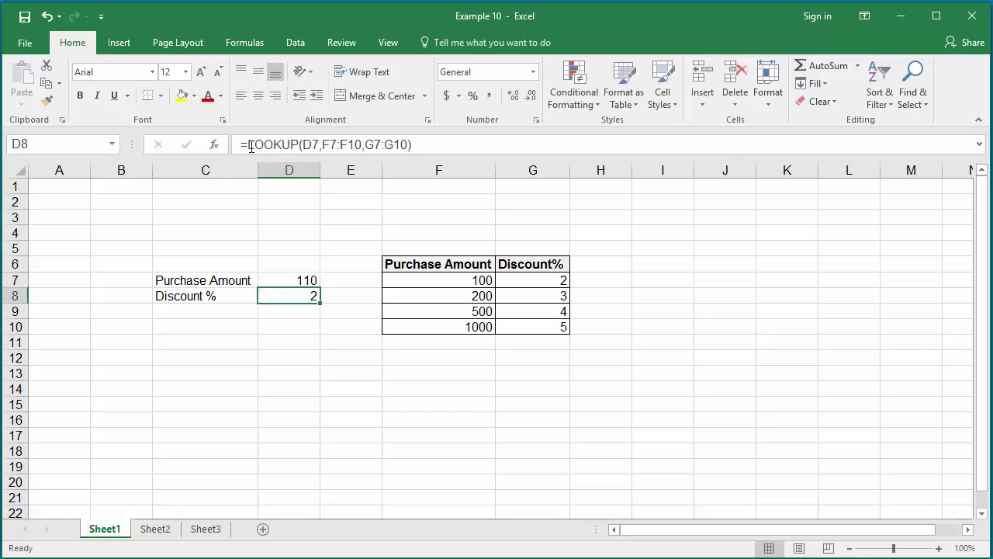
left_click(562, 283)
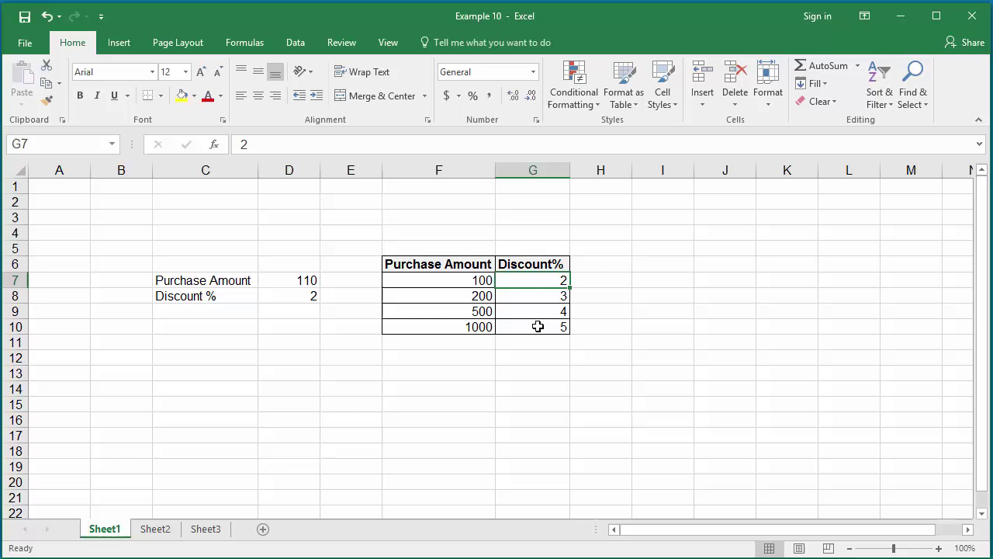
Test the lookup with an in-between amount by setting the purchase amount in D7 to 550
left_click(300, 280)
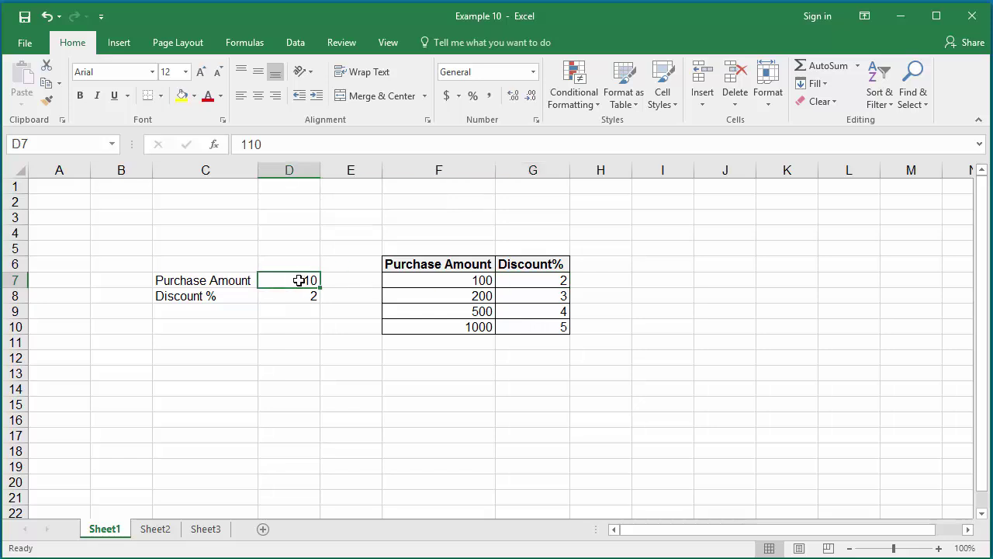
type("550")
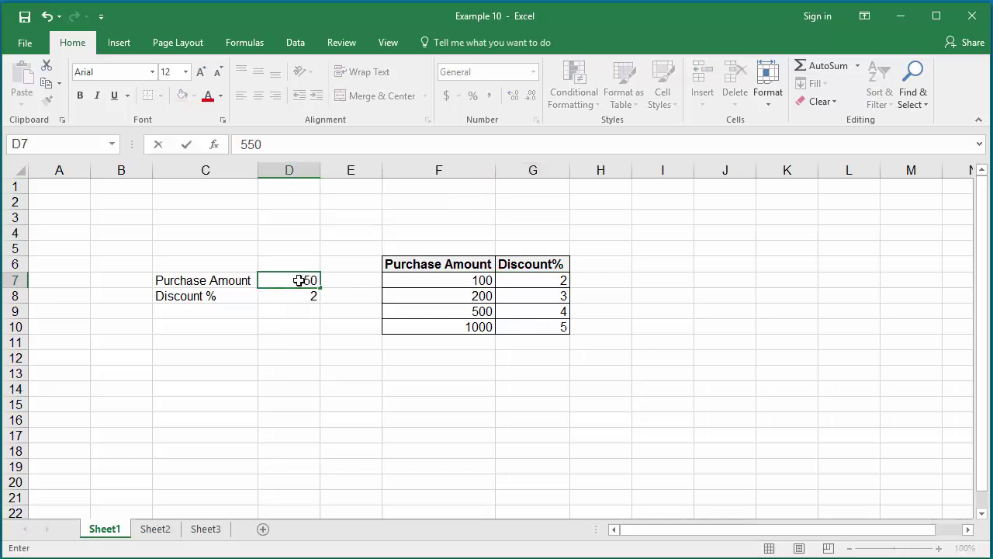
key("Return")
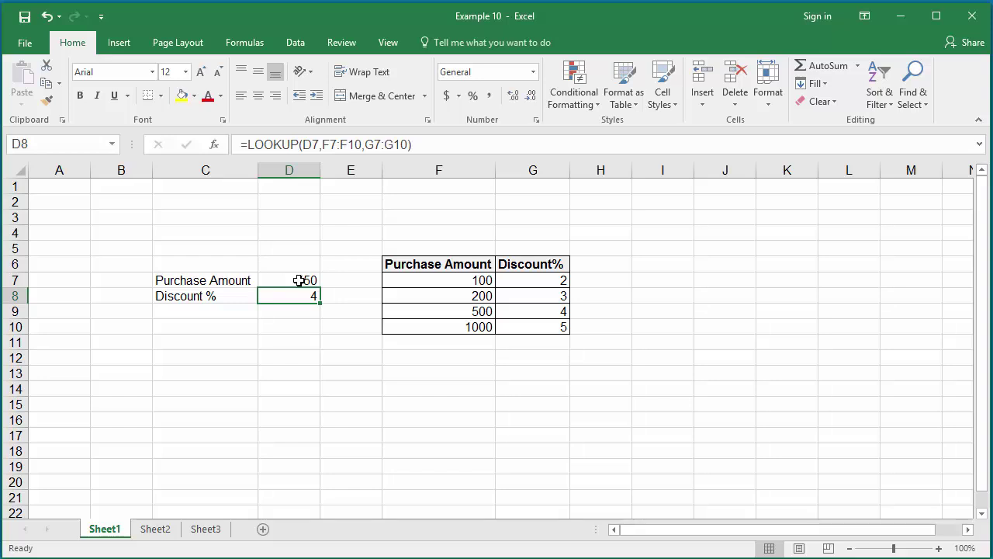
Test the lookup with an exact table amount by setting the purchase amount in D7 to 500
left_click(299, 280)
type("500")
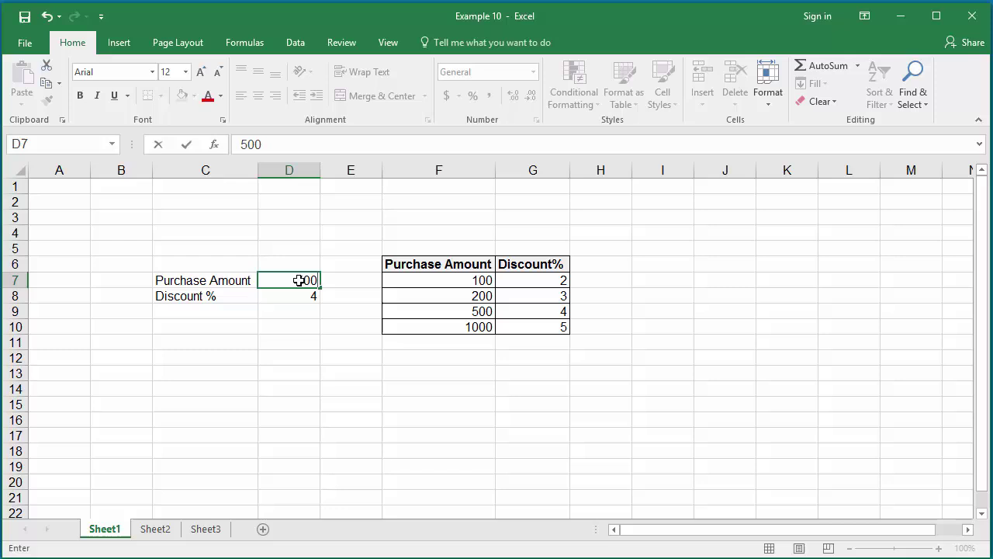
key("Return")
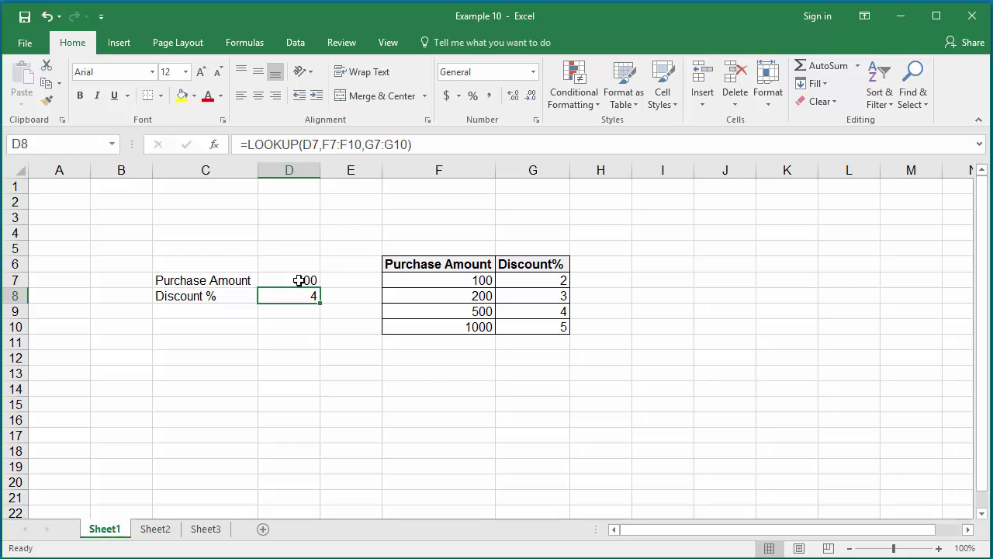
Test the lookup with an amount below the table's smallest value by setting D7 to 90
left_click(299, 280)
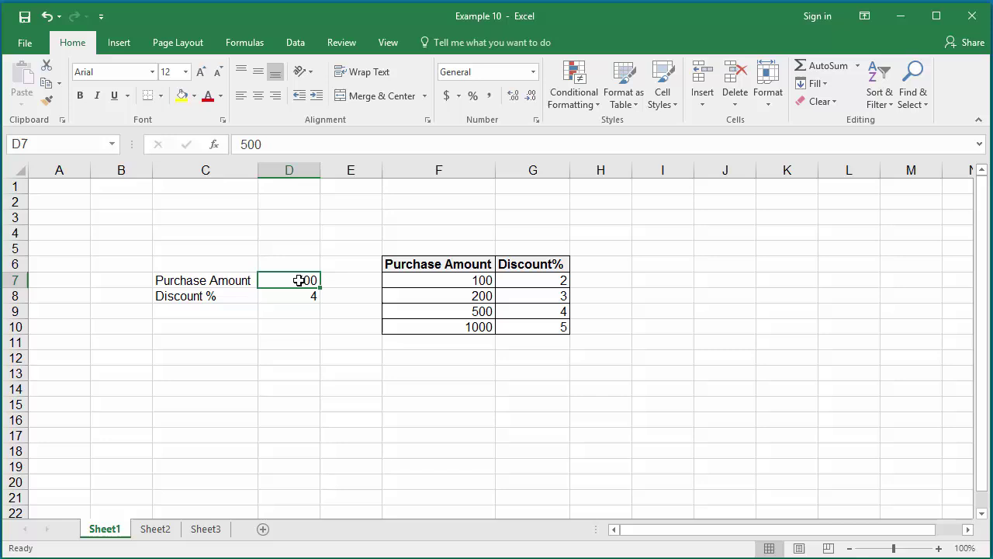
type("90")
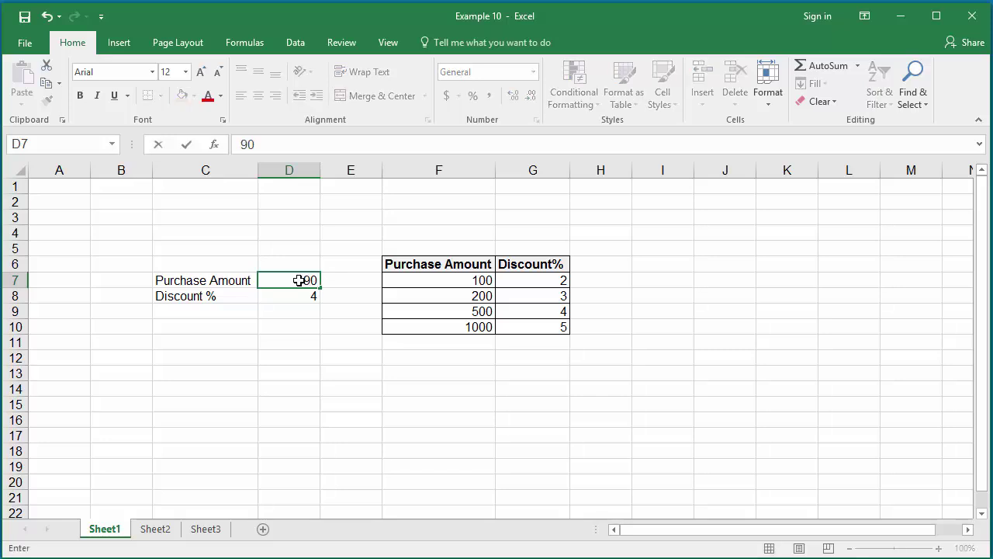
key("Return")
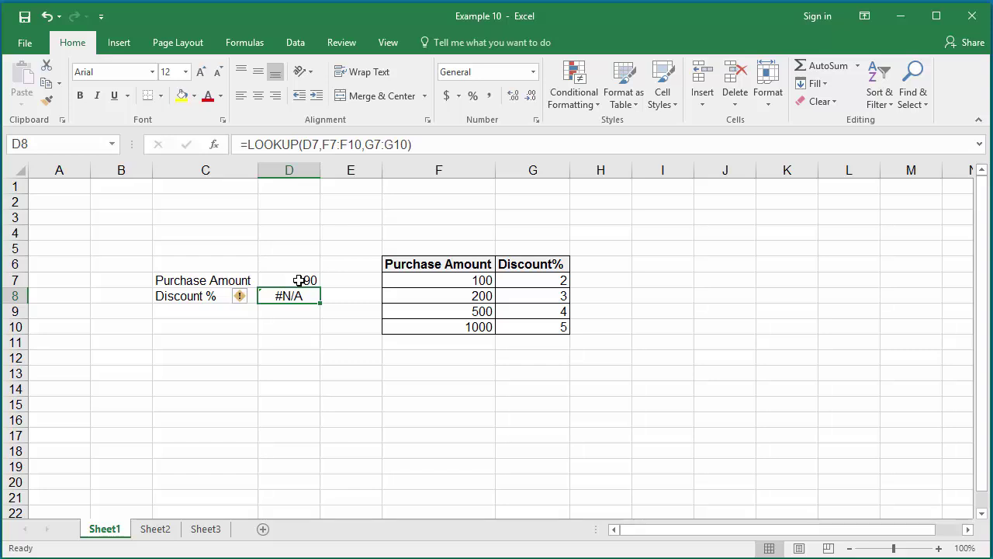
Extend the lookup range in D8's LOOKUP formula to F7:G10 so it covers both table columns
left_click(327, 147)
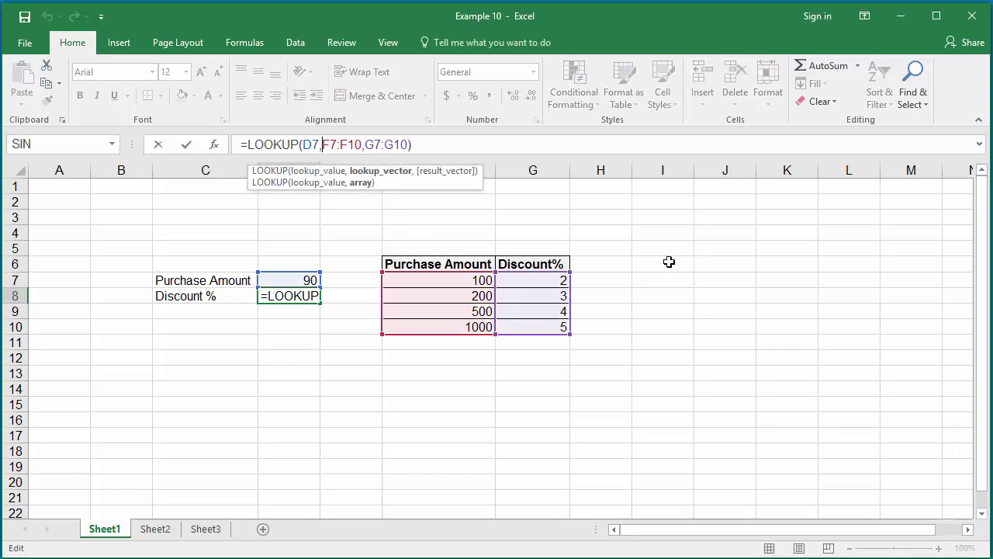
key("Right")
key("Right")
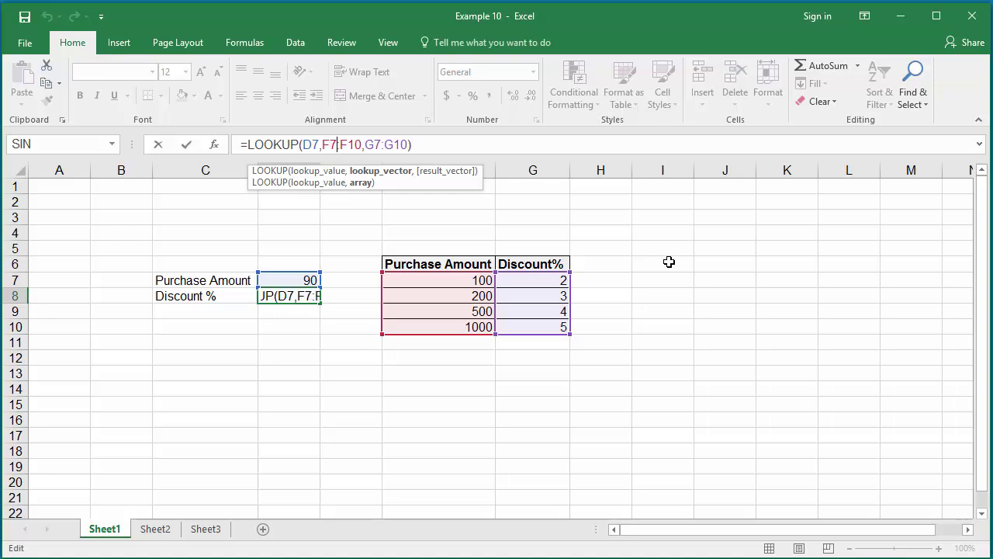
key("shift+Right")
type("G")
key("Right")
key("Right")
key("Right")
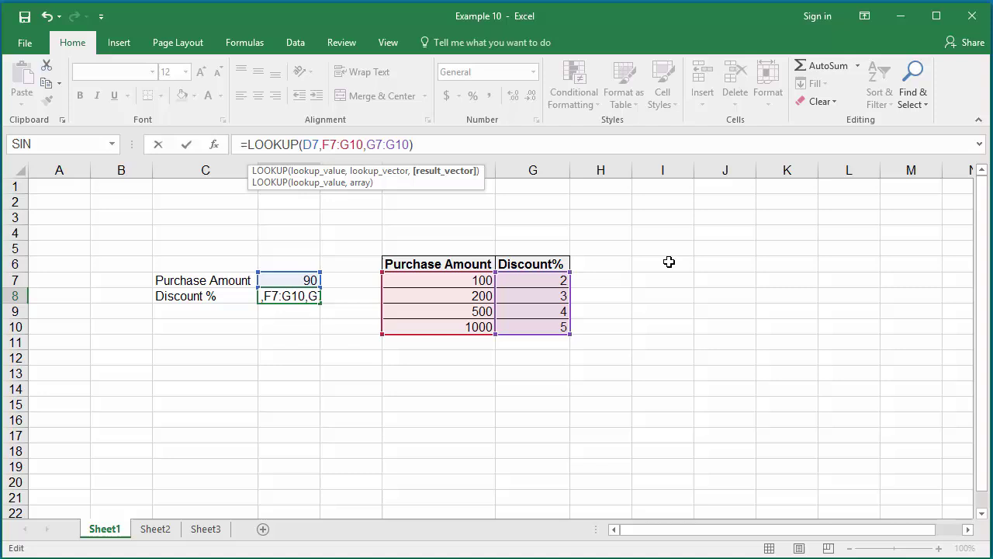
Remove the result vector G7:G10 from the formula in D8, leaving =LOOKUP(D7,F7:G10)
key("Left")
key("Delete")
key("Delete")
key("Delete")
key("Delete")
key("Delete")
key("Delete")
key("Delete")
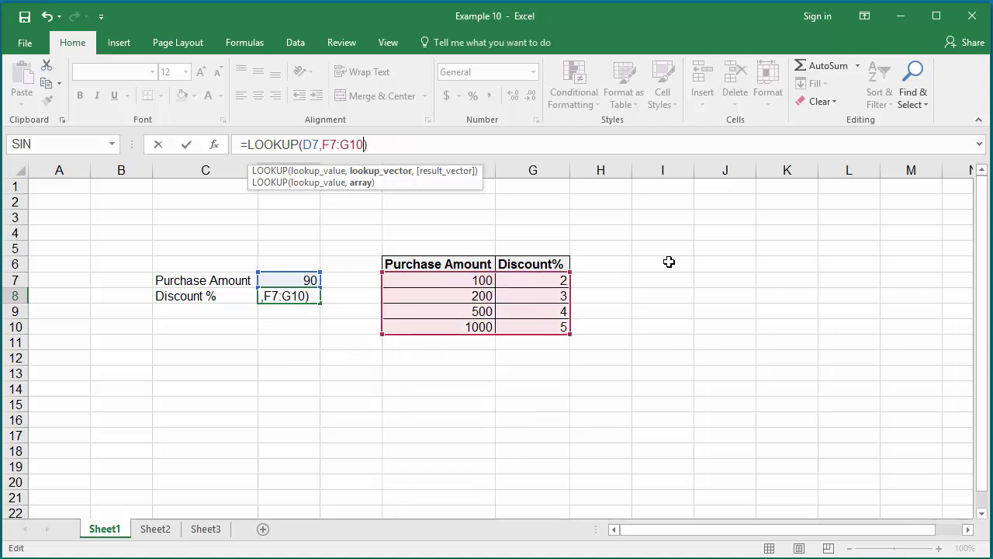
key("Return")
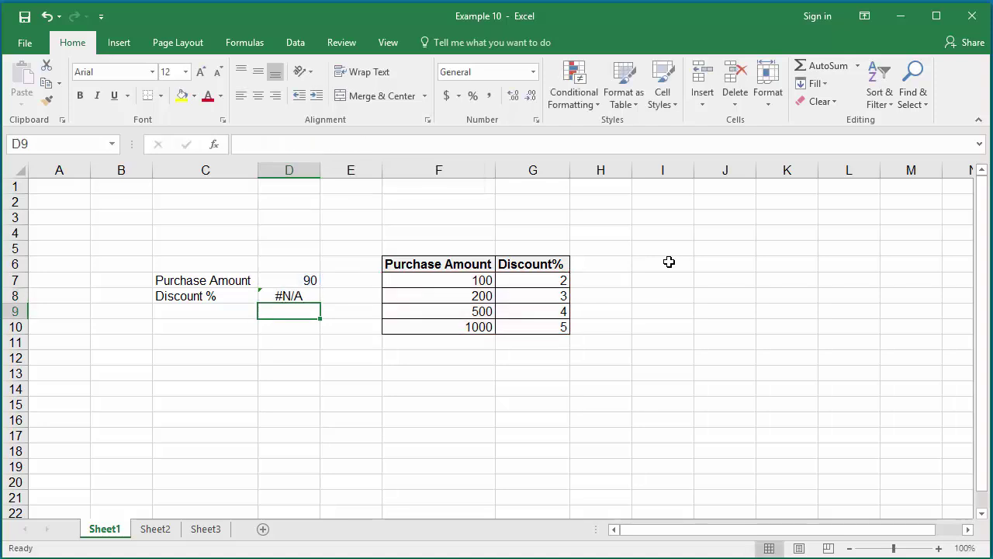
Test the array-form lookup with an amount between two table values by setting the purchase amount in D7 to 110
key("Up")
key("Up")
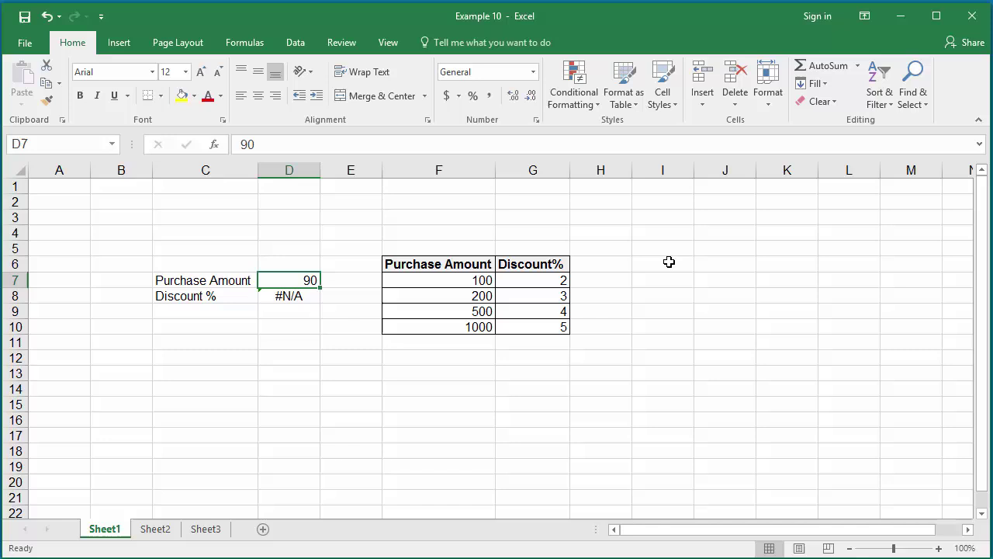
type("110")
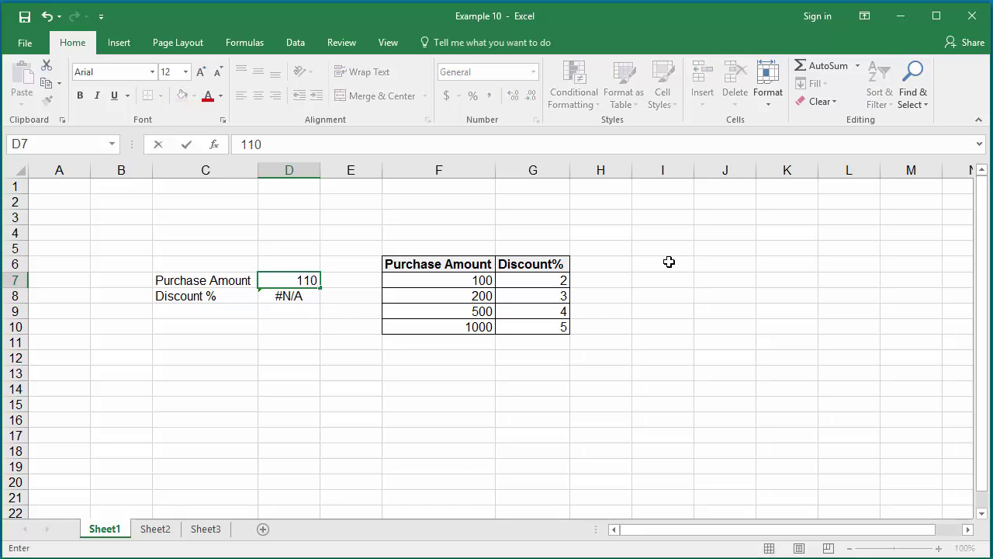
key("Return")
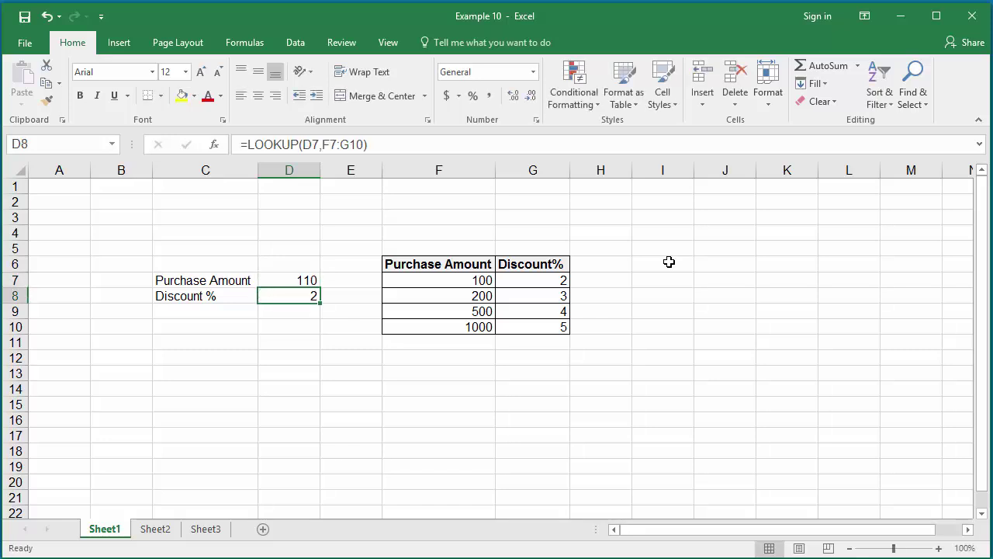
Test the array-form lookup with a larger in-between amount by setting D7 to 510
key("Up")
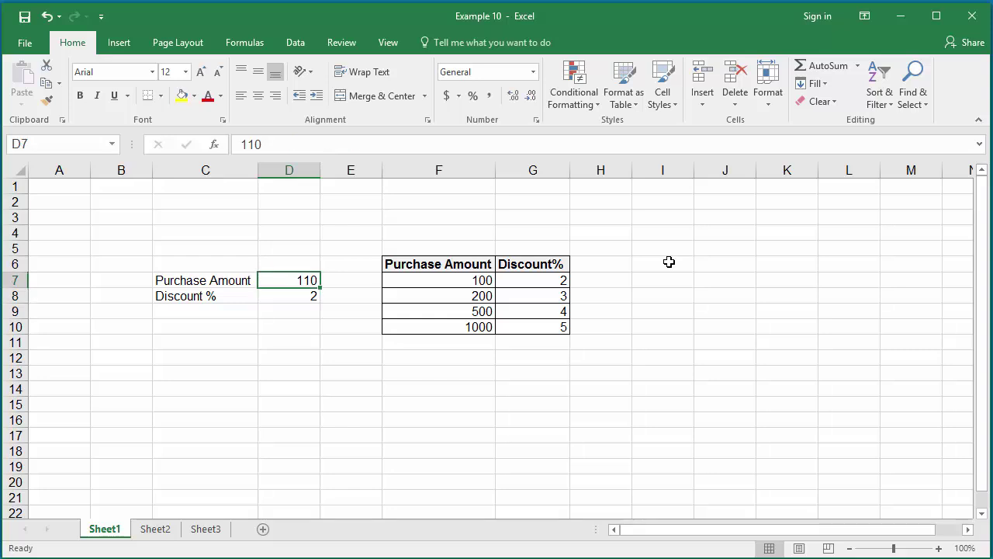
type("510")
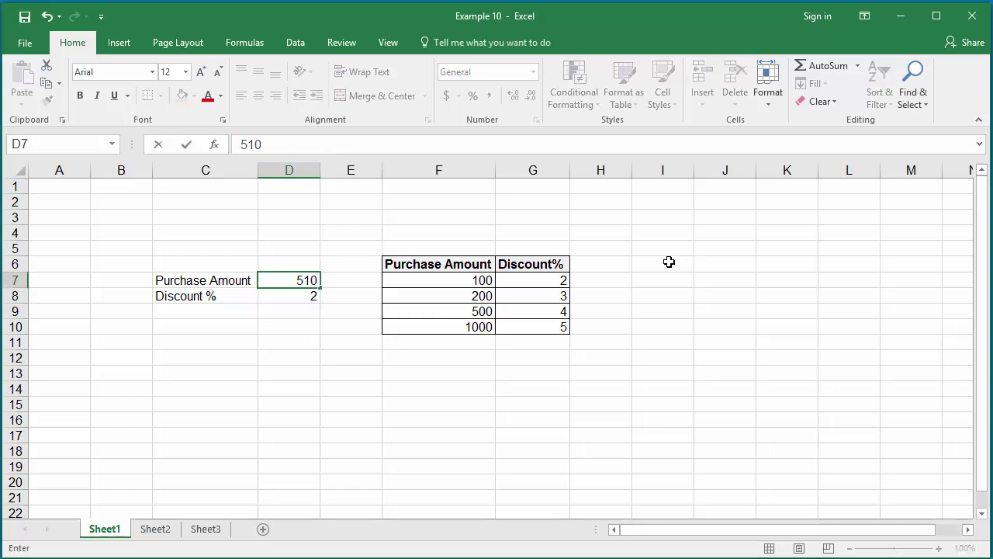
key("Return")
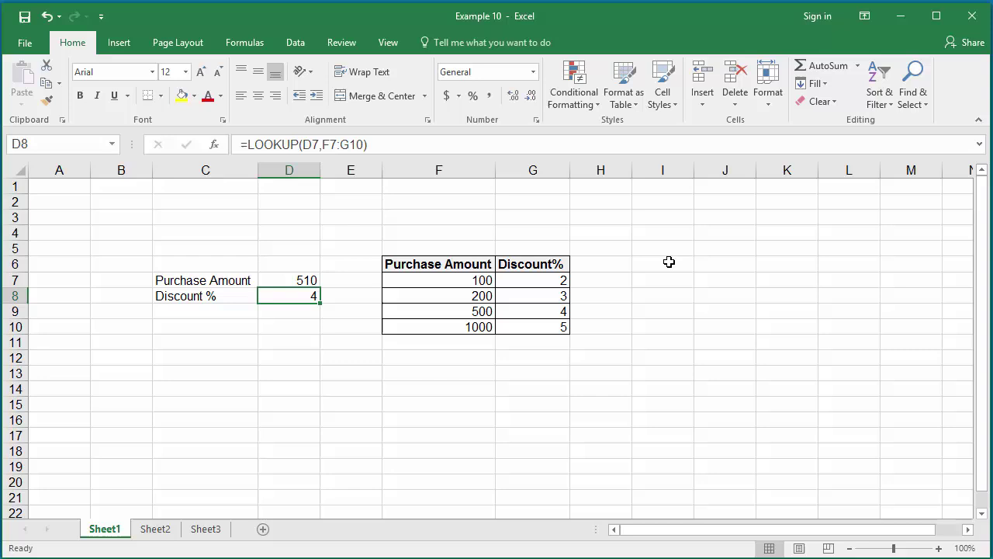
Test the array-form lookup with an exact table amount by setting the purchase amount in D7 to 200
key("Up")
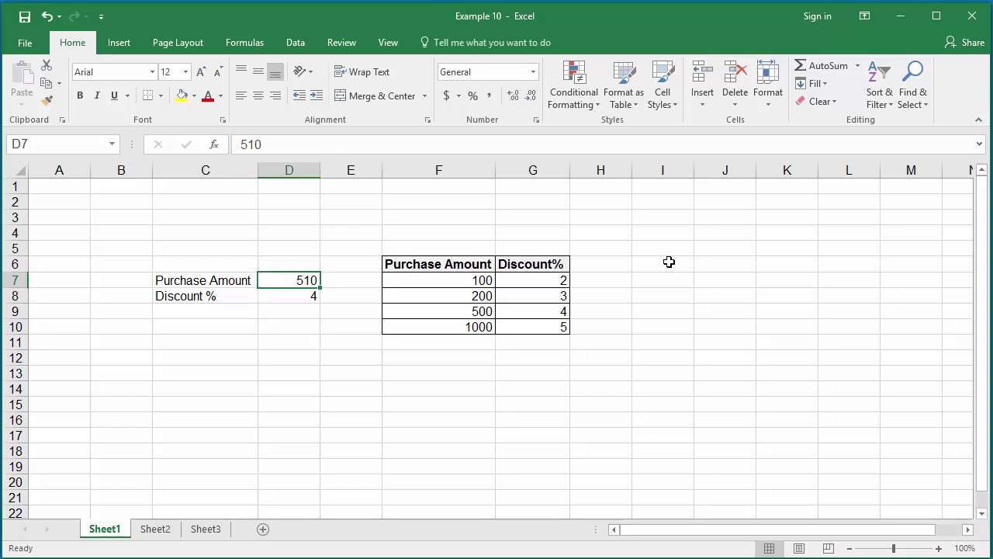
type("200")
key("Return")
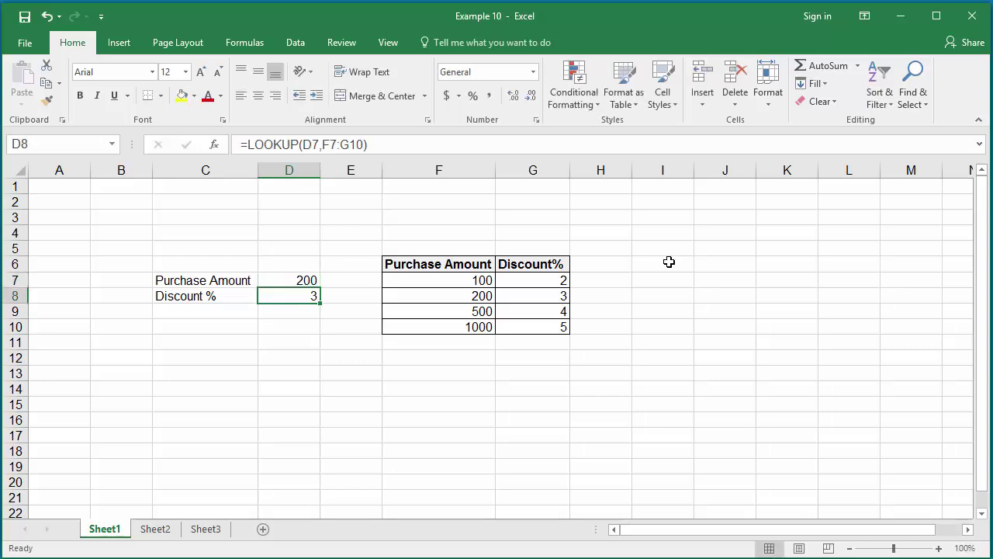